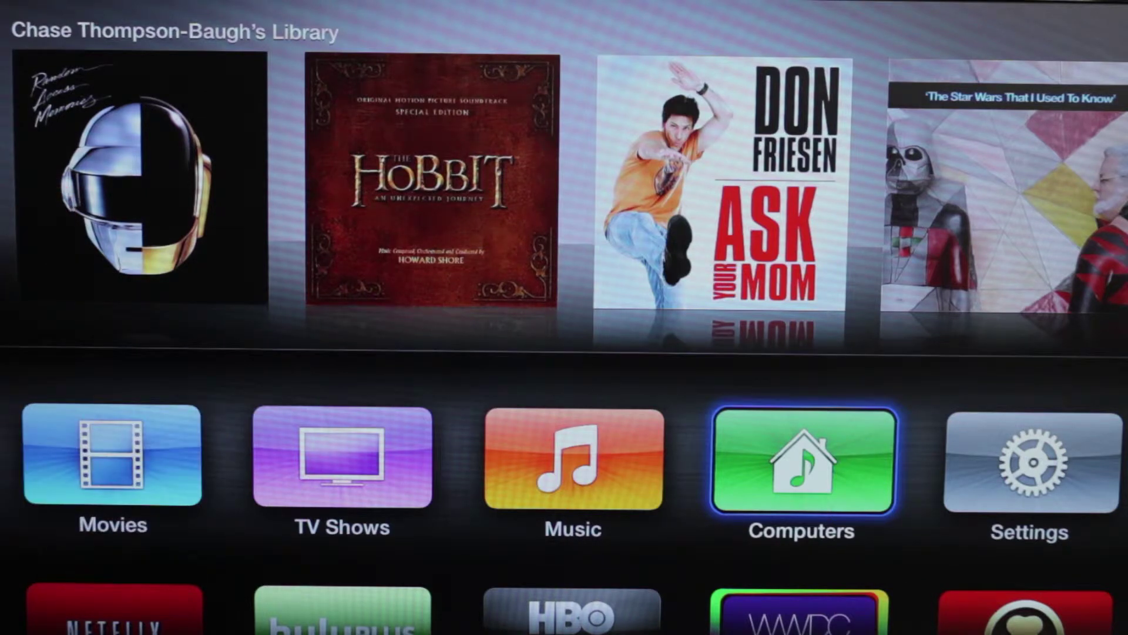
Browse the shared computer's Music Playlists on Apple TV and highlight Top 25 Most Played.
key(Return)
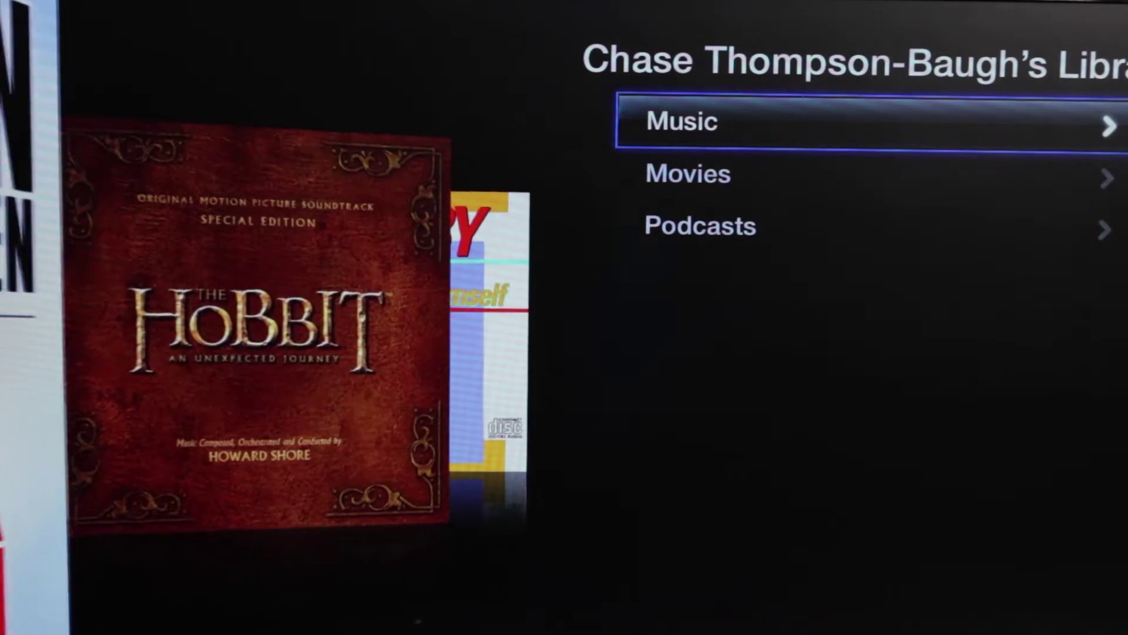
key(Return)
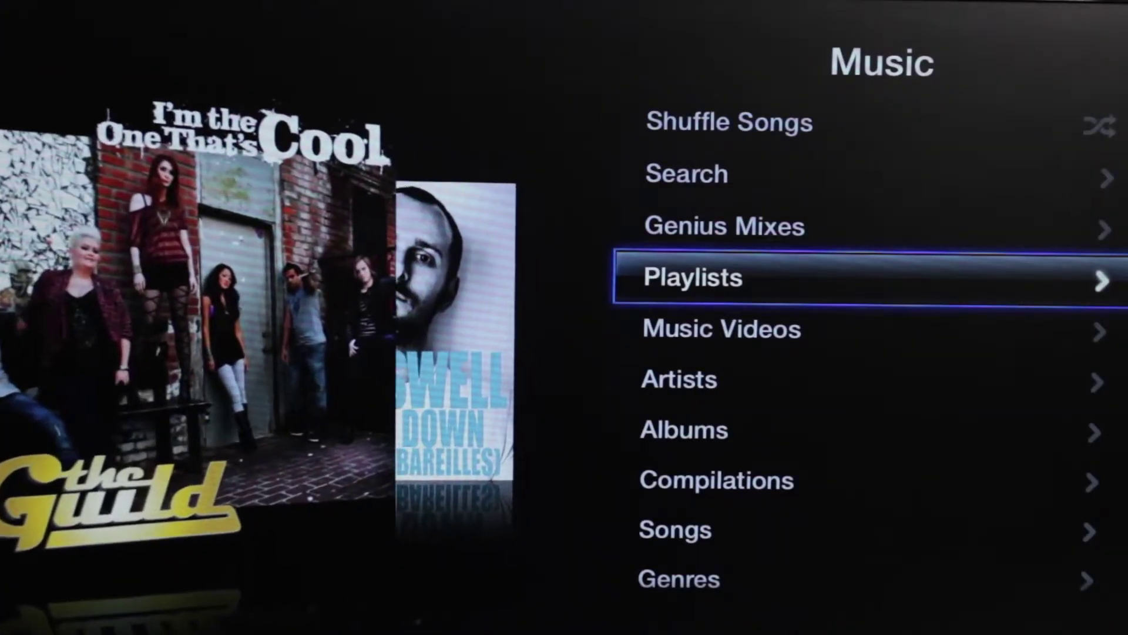
key(Return)
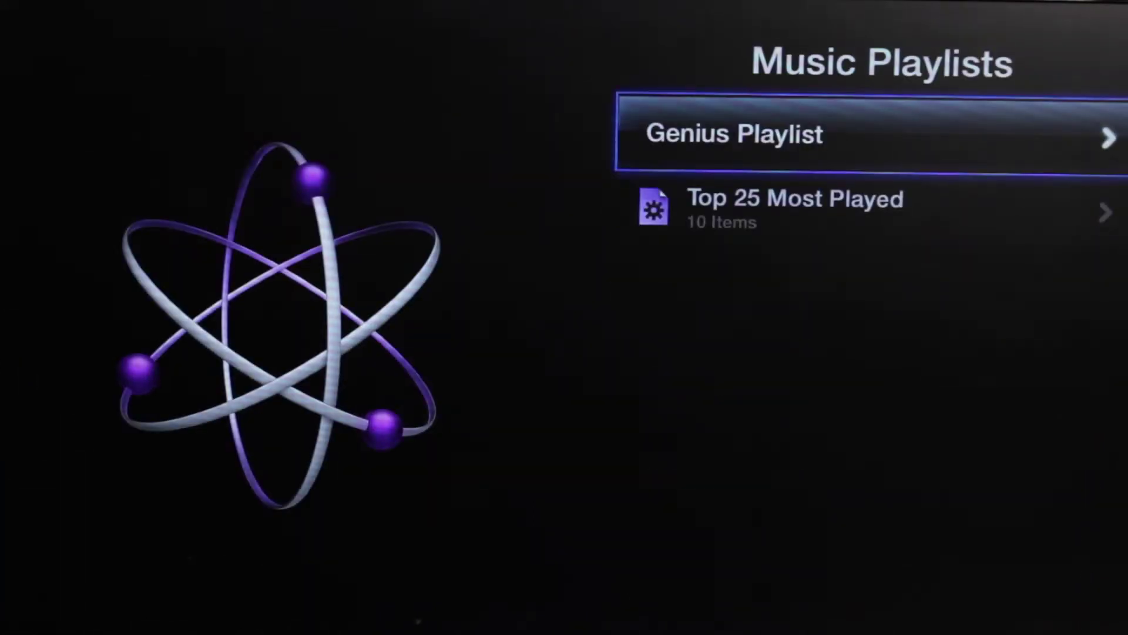
key(Down)
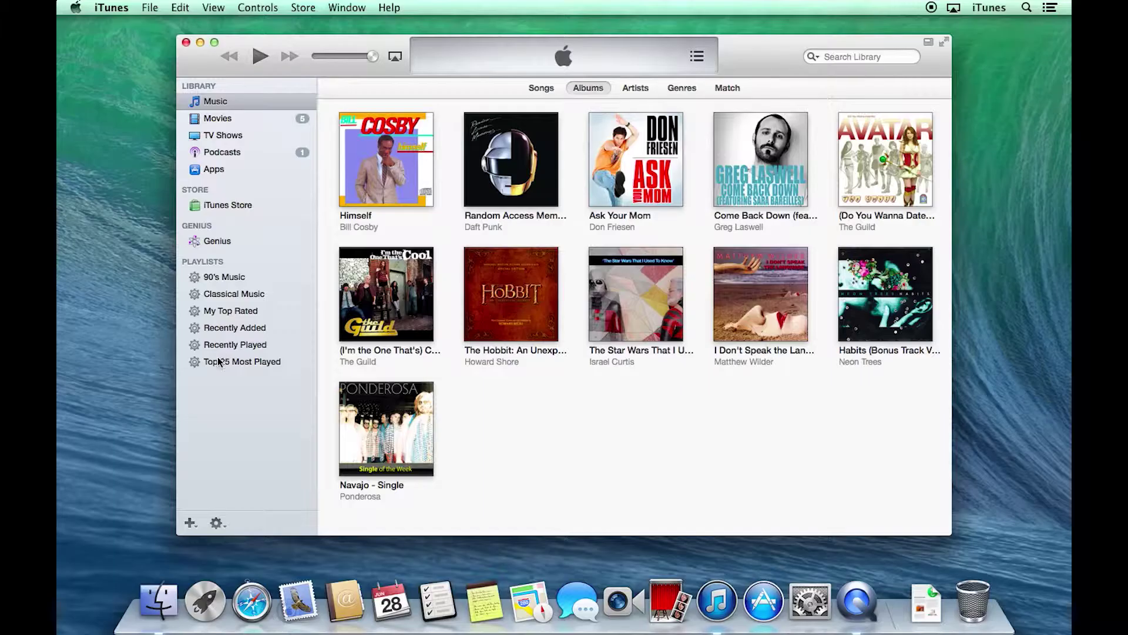
Select Top 25 Most Played in the iTunes sidebar and confirm its deletion.
click(219, 365)
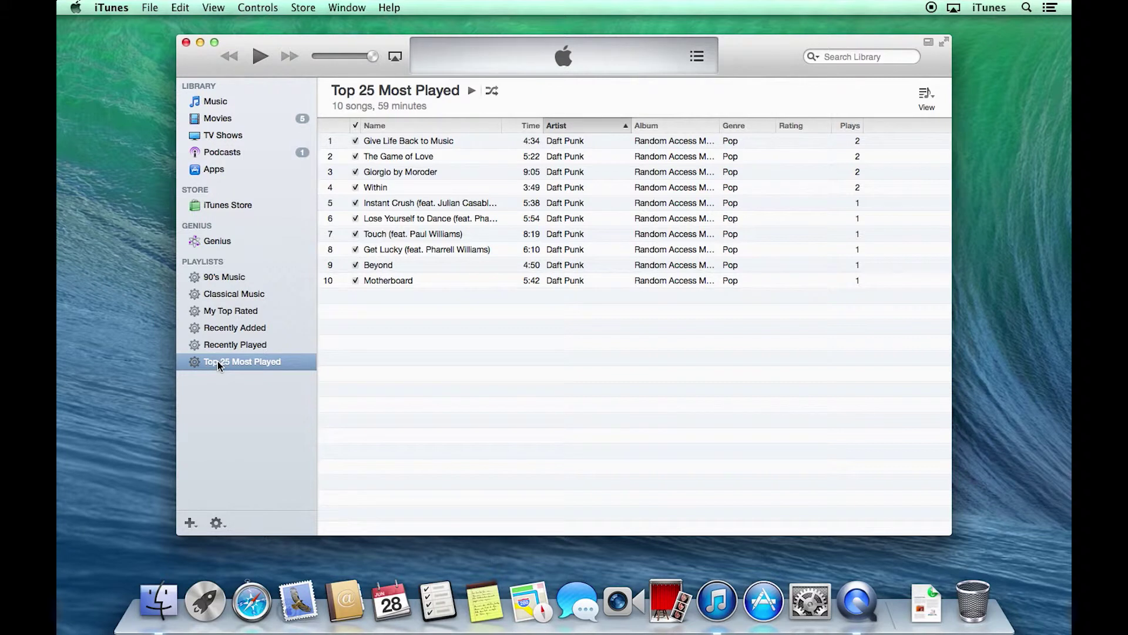
key(Delete)
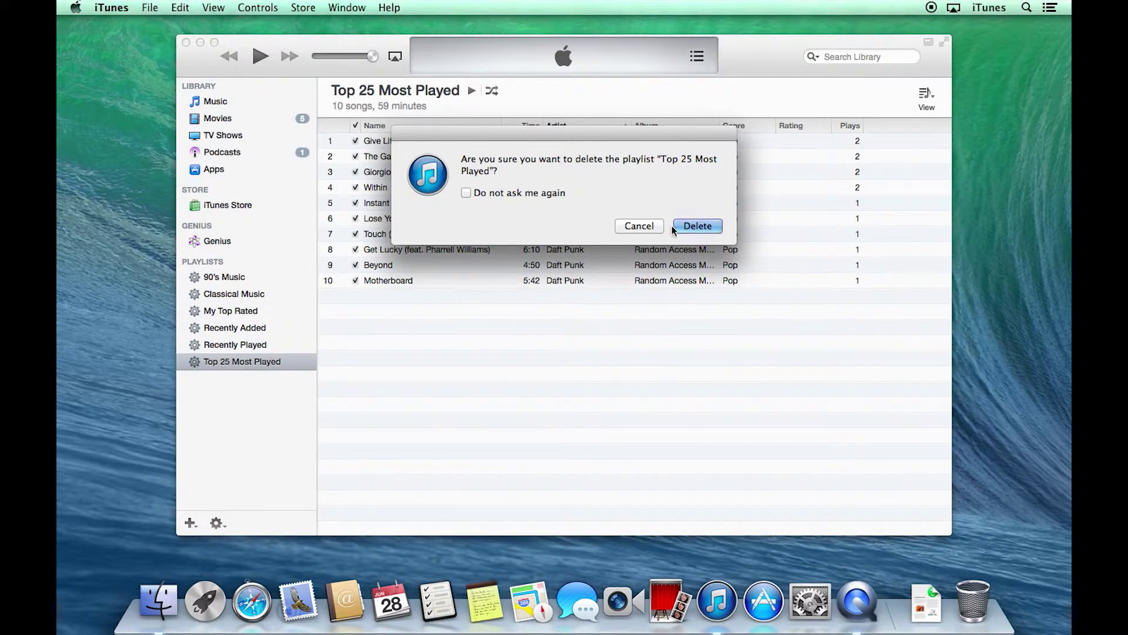
click(683, 226)
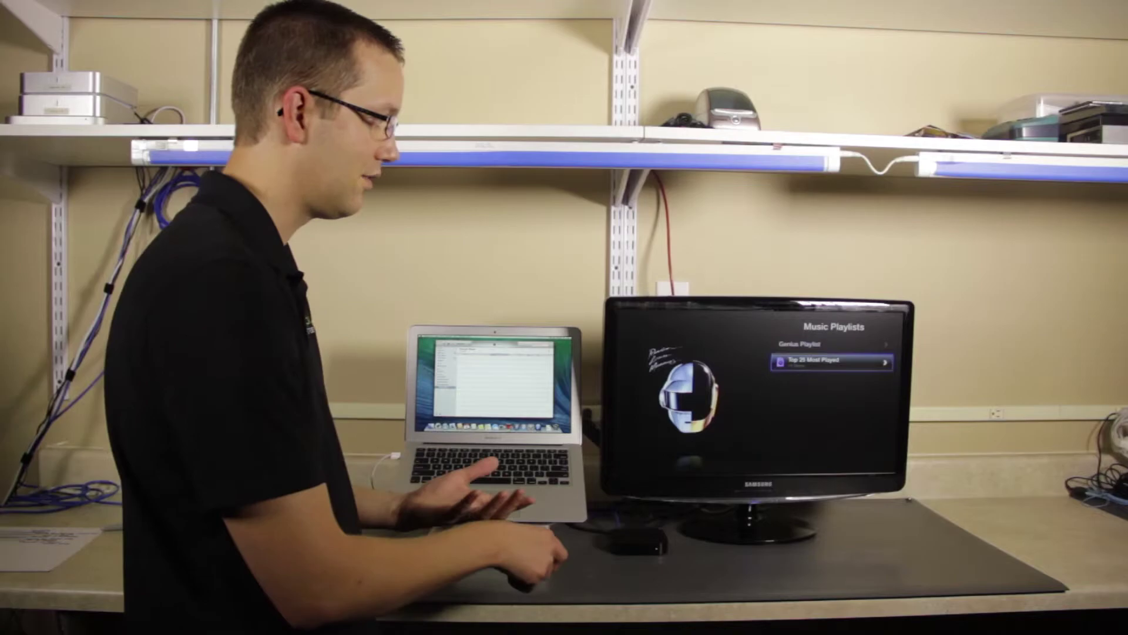
Reload Playlists on Apple TV to confirm only Genius Playlist is listed.
key(Return)
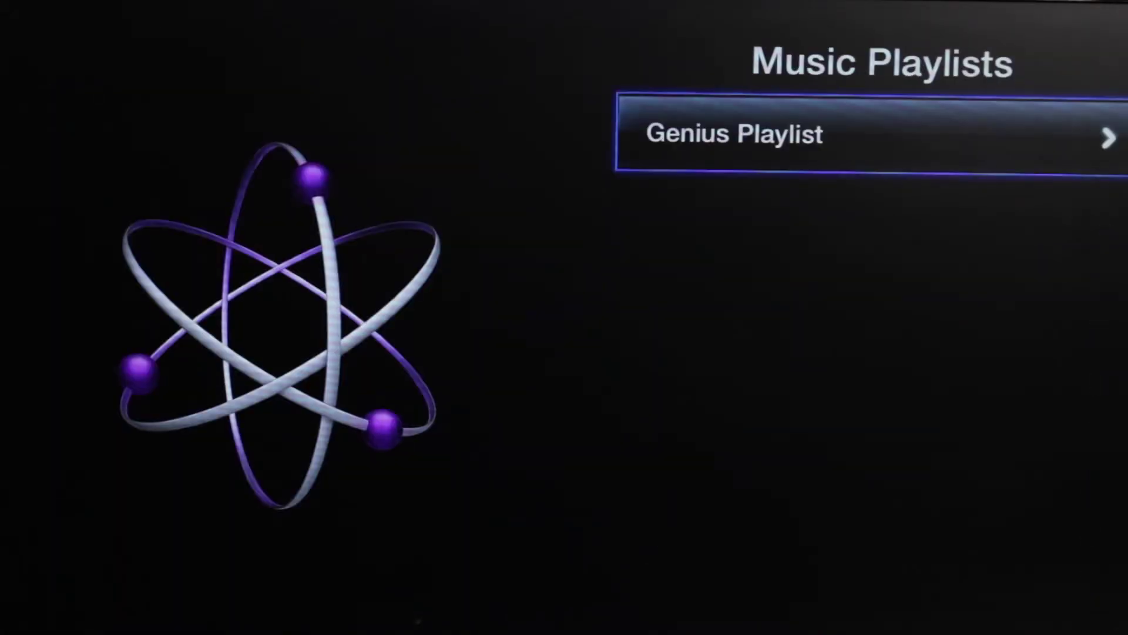